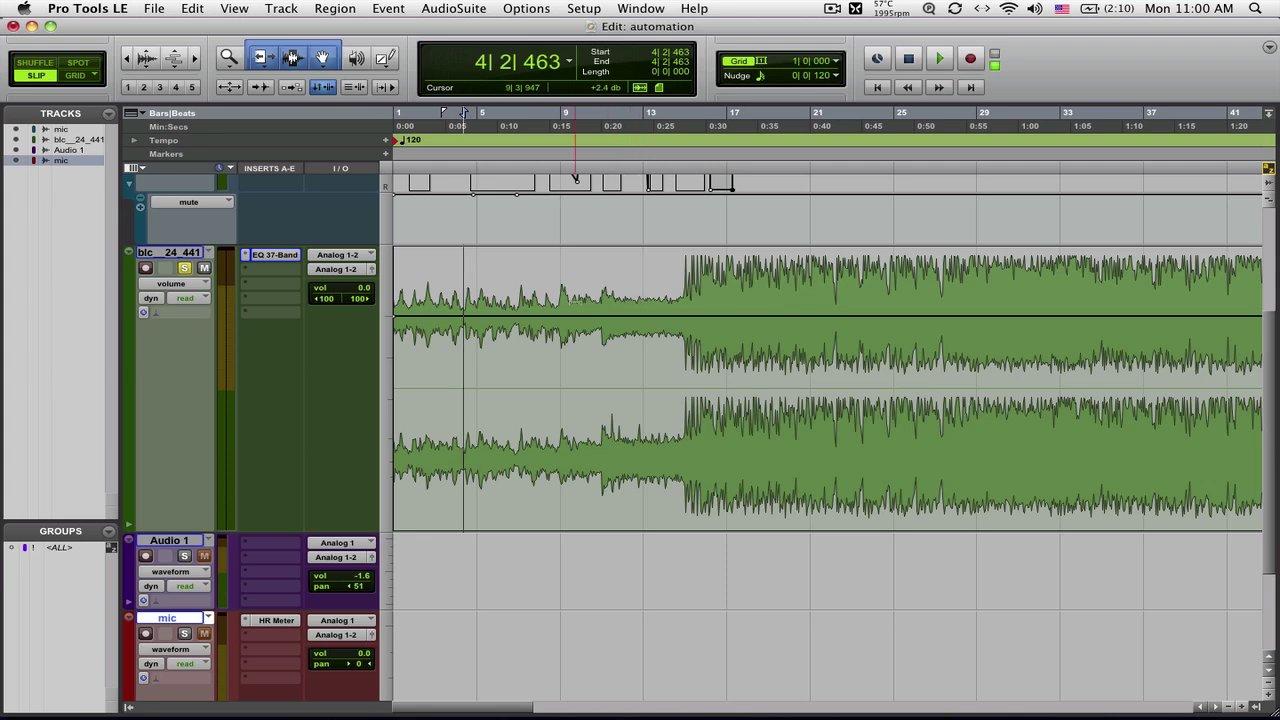
# Open the EQ 3 7-Band on track blc__24_441 and examine the parameters offered in its plug-in automation settings.
pyautogui.click(276, 255)
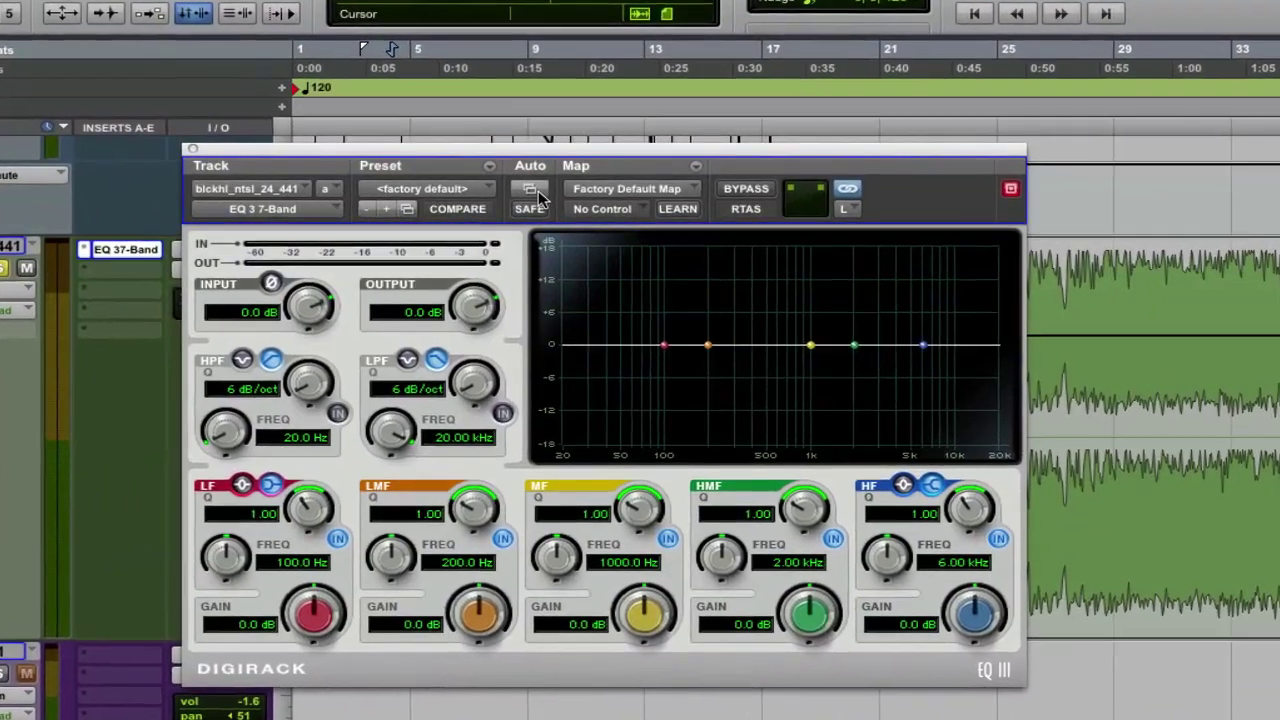
pyautogui.click(546, 200)
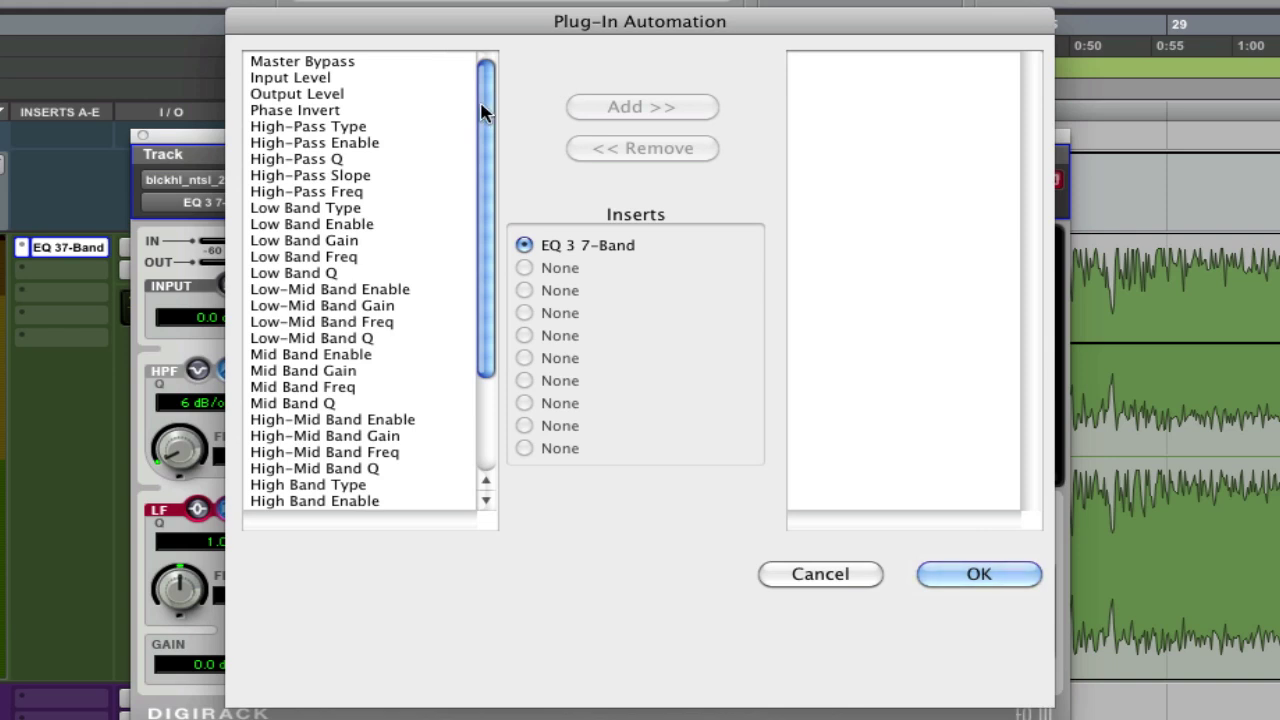
pyautogui.moveTo(485, 110)
pyautogui.mouseDown()
pyautogui.moveTo(484, 228)
pyautogui.moveTo(486, 129)
pyautogui.mouseUp()
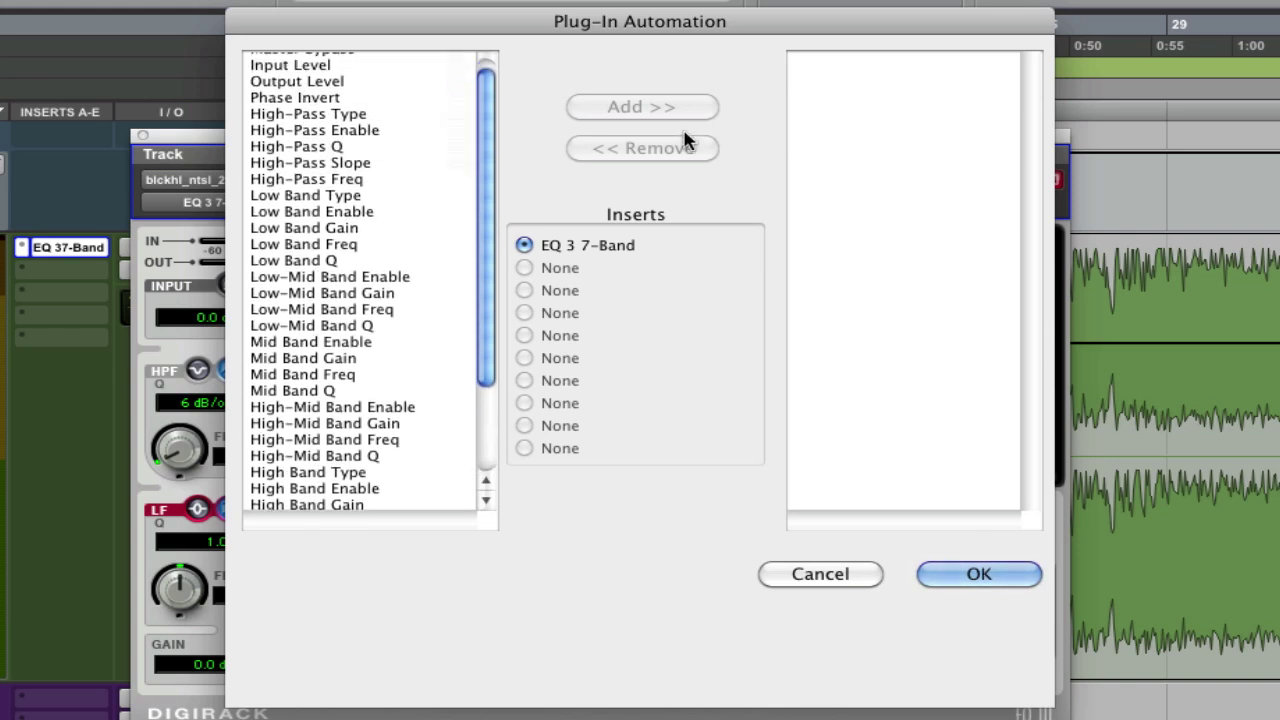
pyautogui.scroll(1, 398, 122)
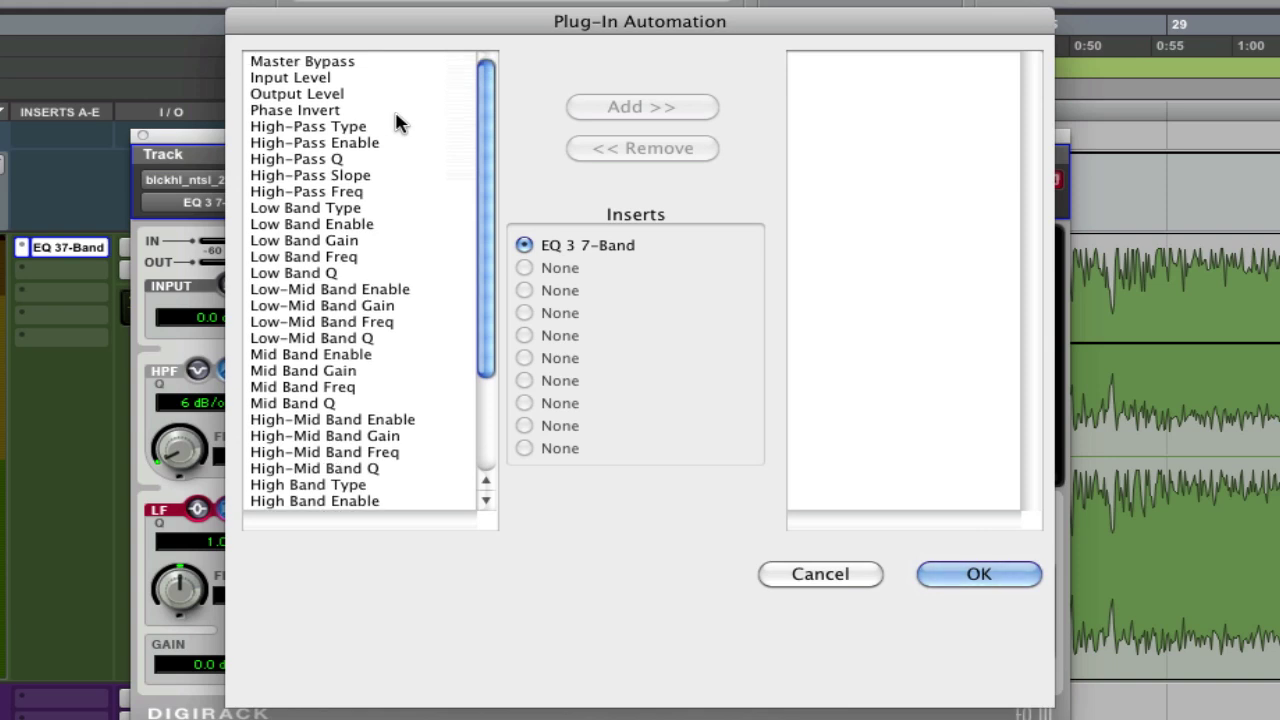
# Add Master Bypass, Input Level, Output Level, High-Pass Enable and Low Band Q to the EQ's automated parameters.
pyautogui.click(331, 60)
pyautogui.click(576, 107)
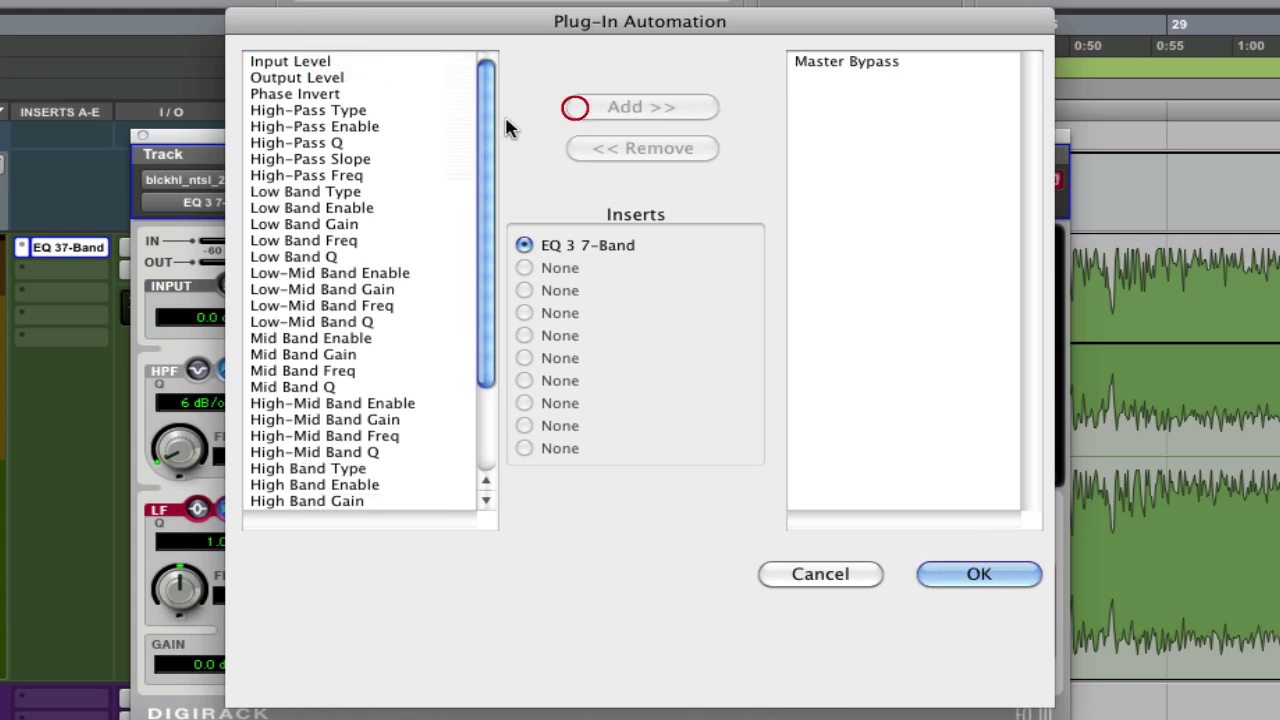
pyautogui.click(318, 61)
pyautogui.keyDown('shift'); pyautogui.click(325, 78); pyautogui.keyUp('shift')
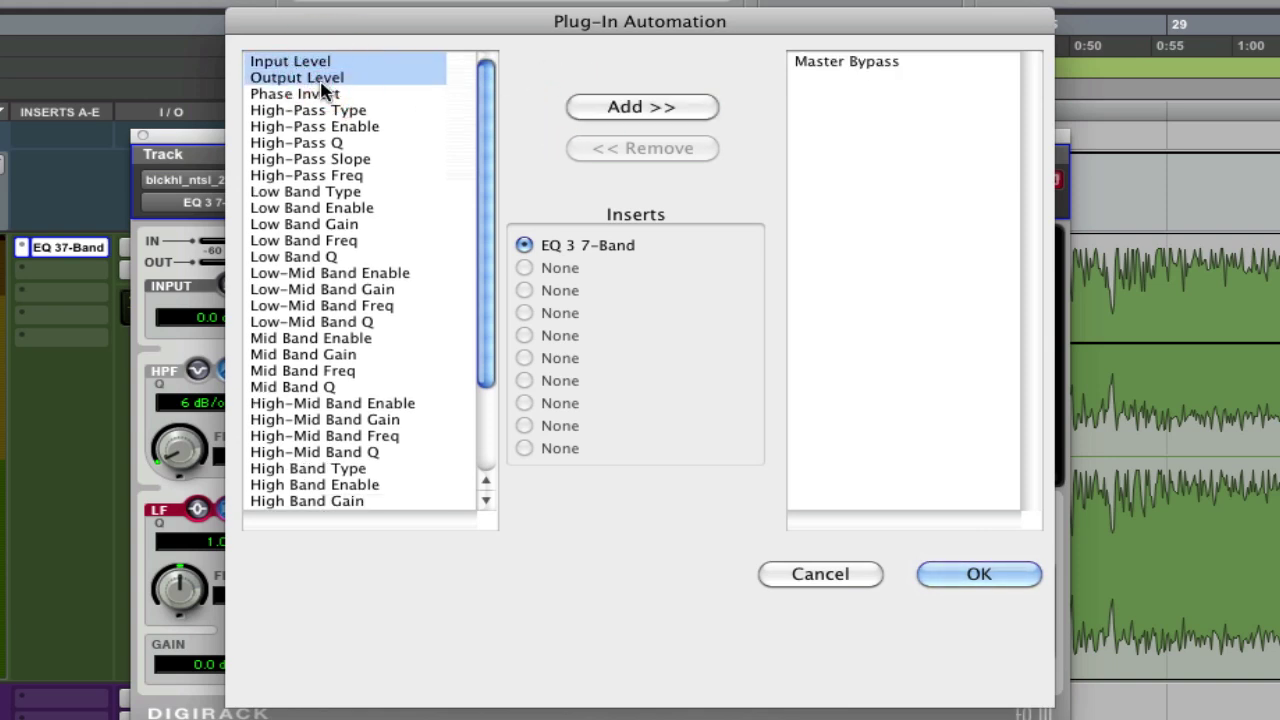
pyautogui.keyDown('super'); pyautogui.click(320, 126); pyautogui.keyUp('super')
pyautogui.keyDown('super'); pyautogui.click(350, 257); pyautogui.keyUp('super')
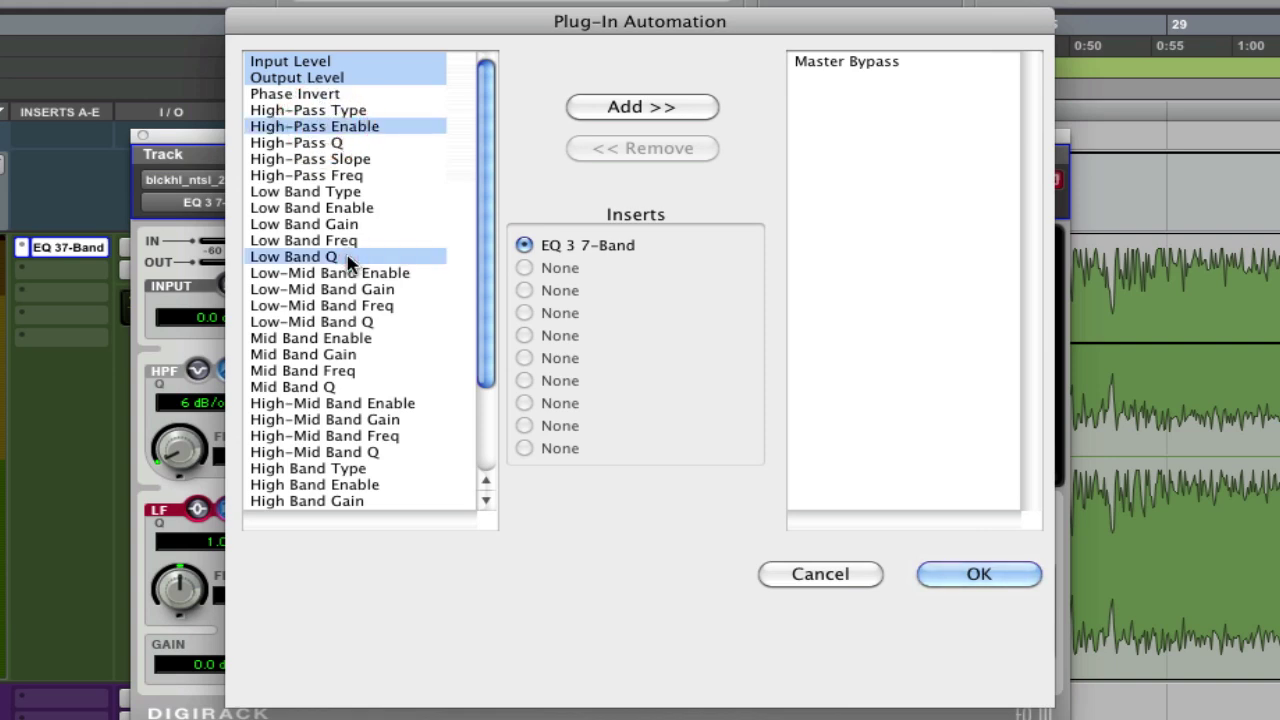
pyautogui.click(617, 106)
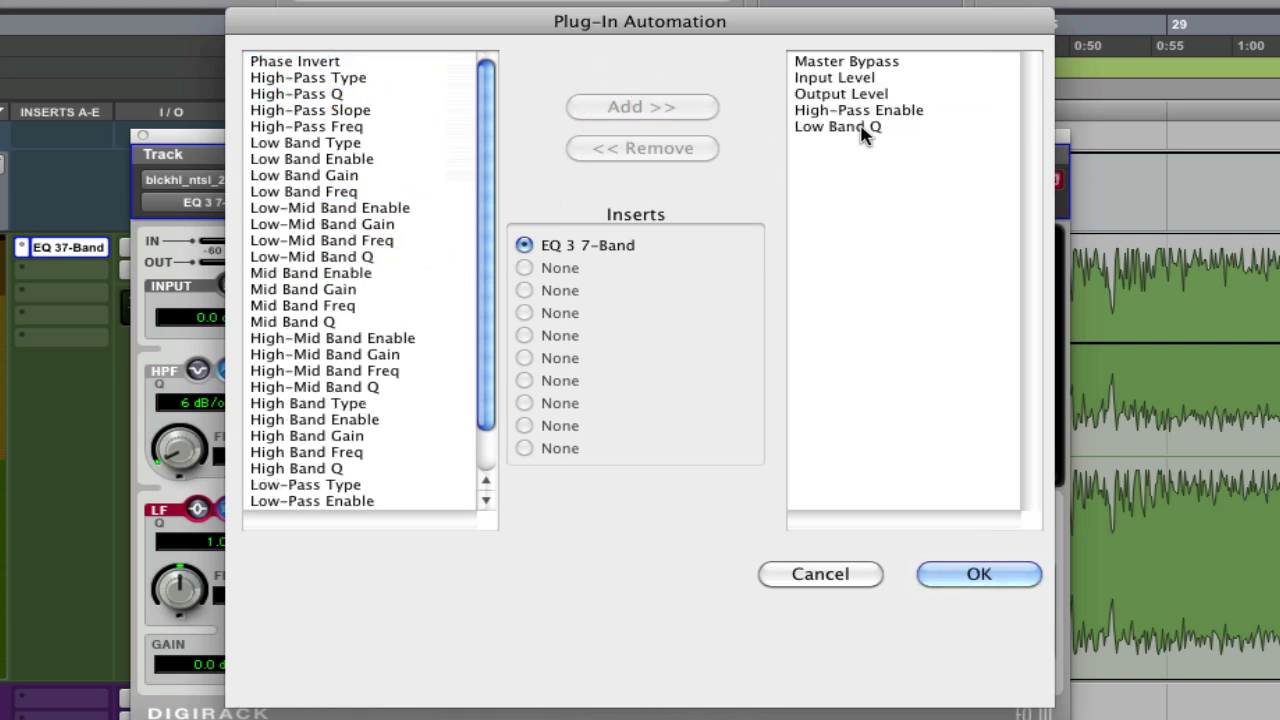
# Remove all parameters from Master Bypass through Low Band Q from the automated list and cancel the plug-in automation settings.
pyautogui.click(863, 130)
pyautogui.keyDown('shift'); pyautogui.click(857, 60); pyautogui.keyUp('shift')
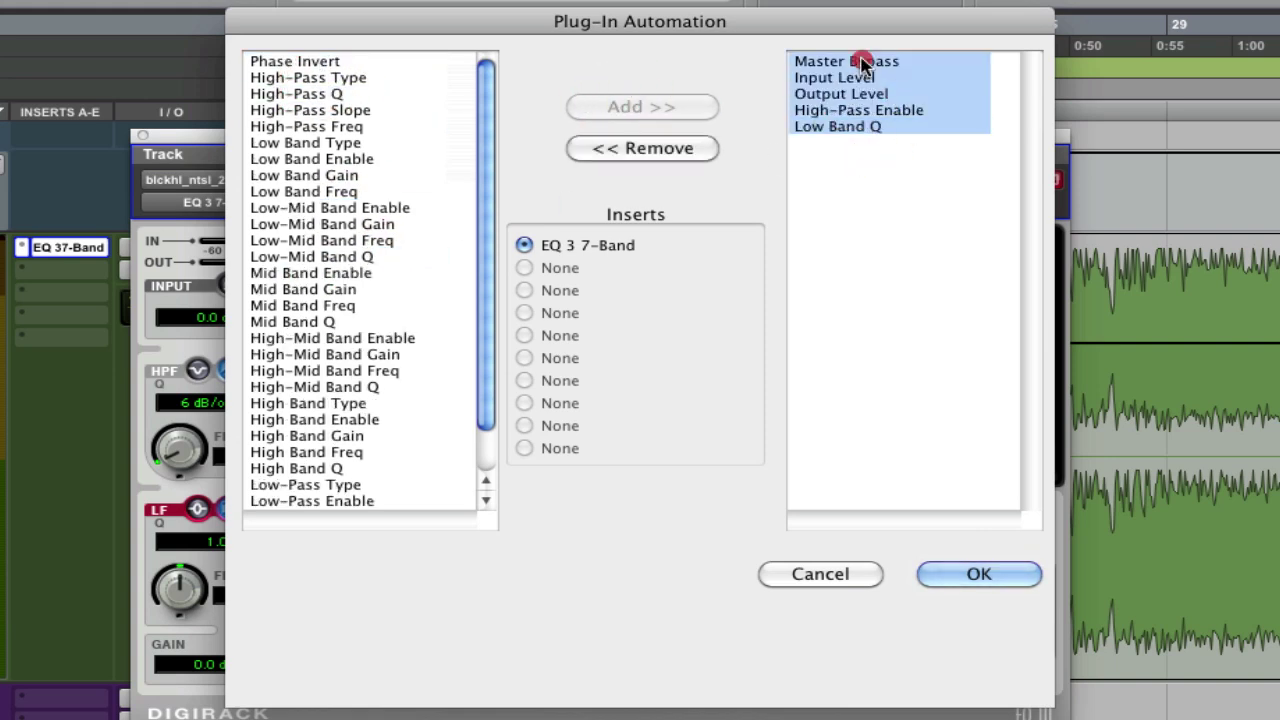
pyautogui.click(688, 150)
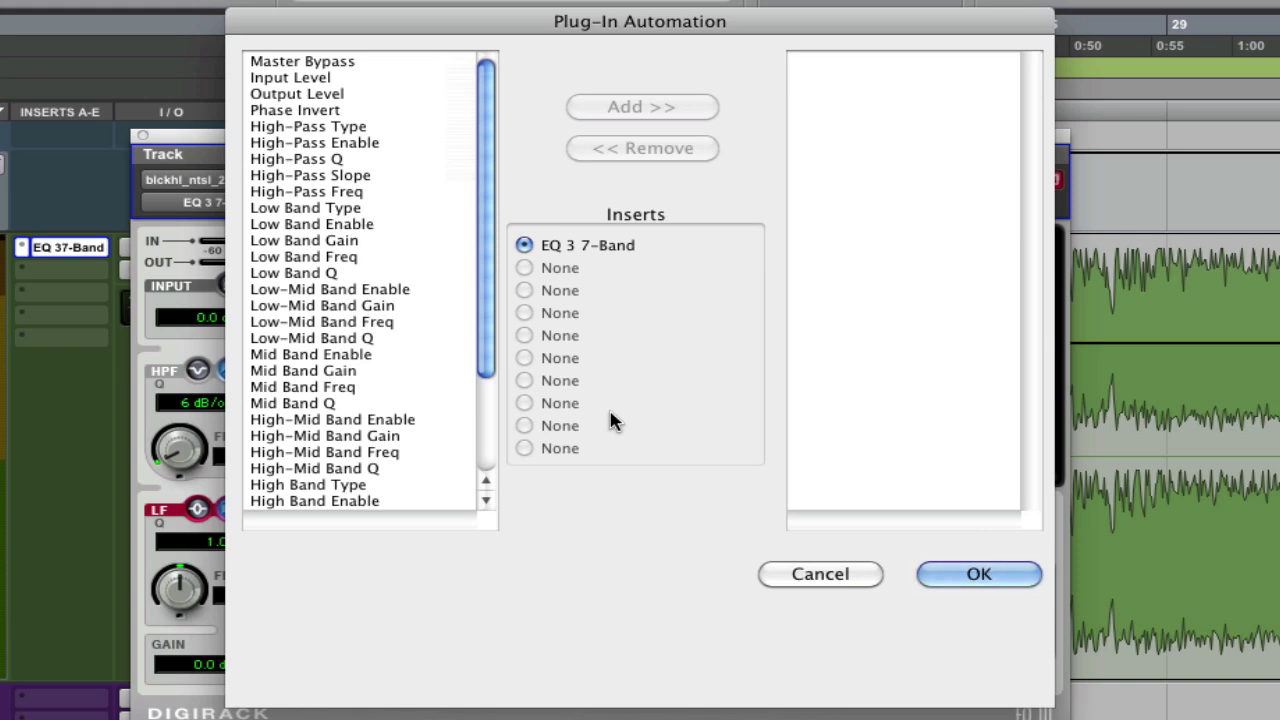
pyautogui.click(786, 582)
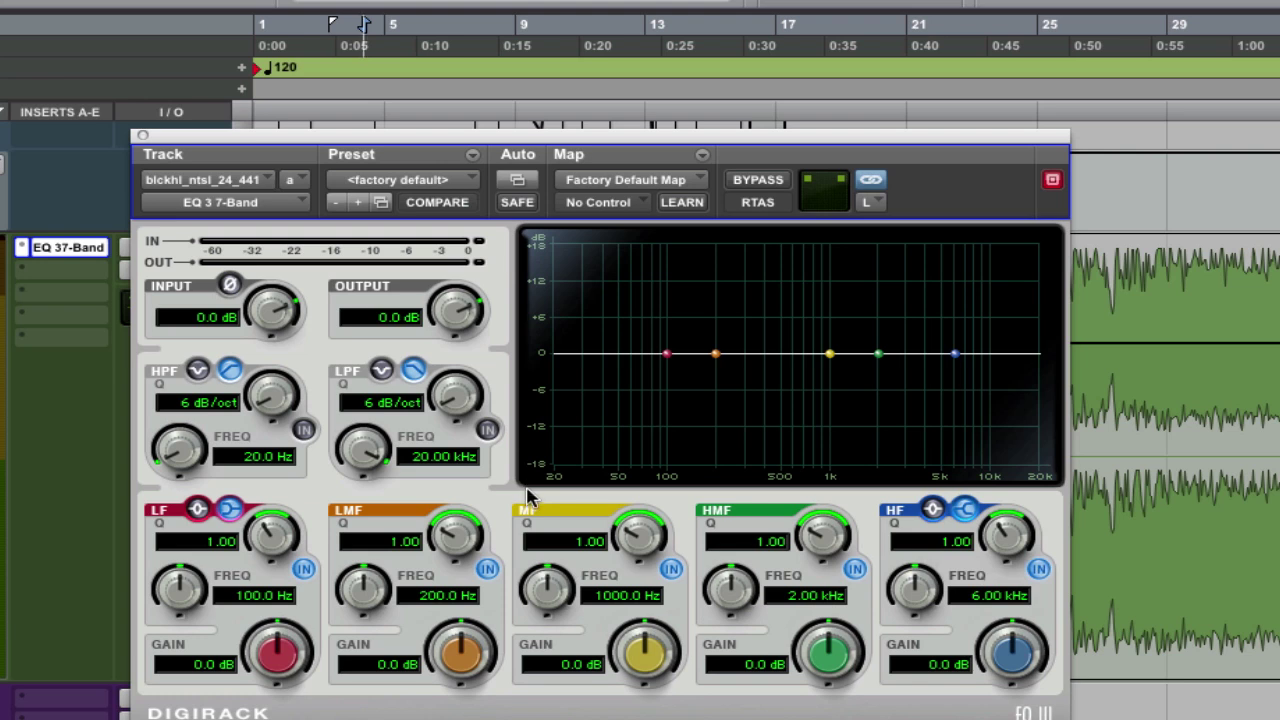
# Enable automation for the EQ's Low-Mid Band Q, try the same for the low-pass filter's slope, and close the plug-in window.
pyautogui.rightClick(455, 537)
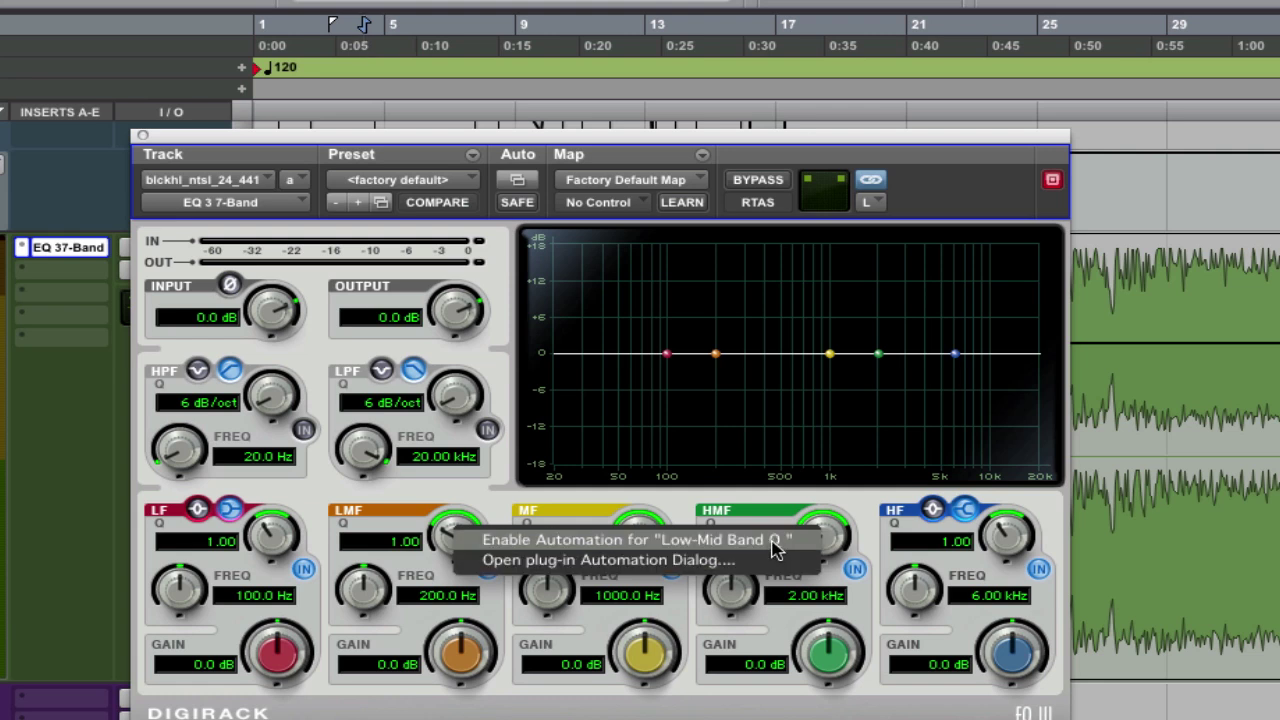
pyautogui.click(689, 541)
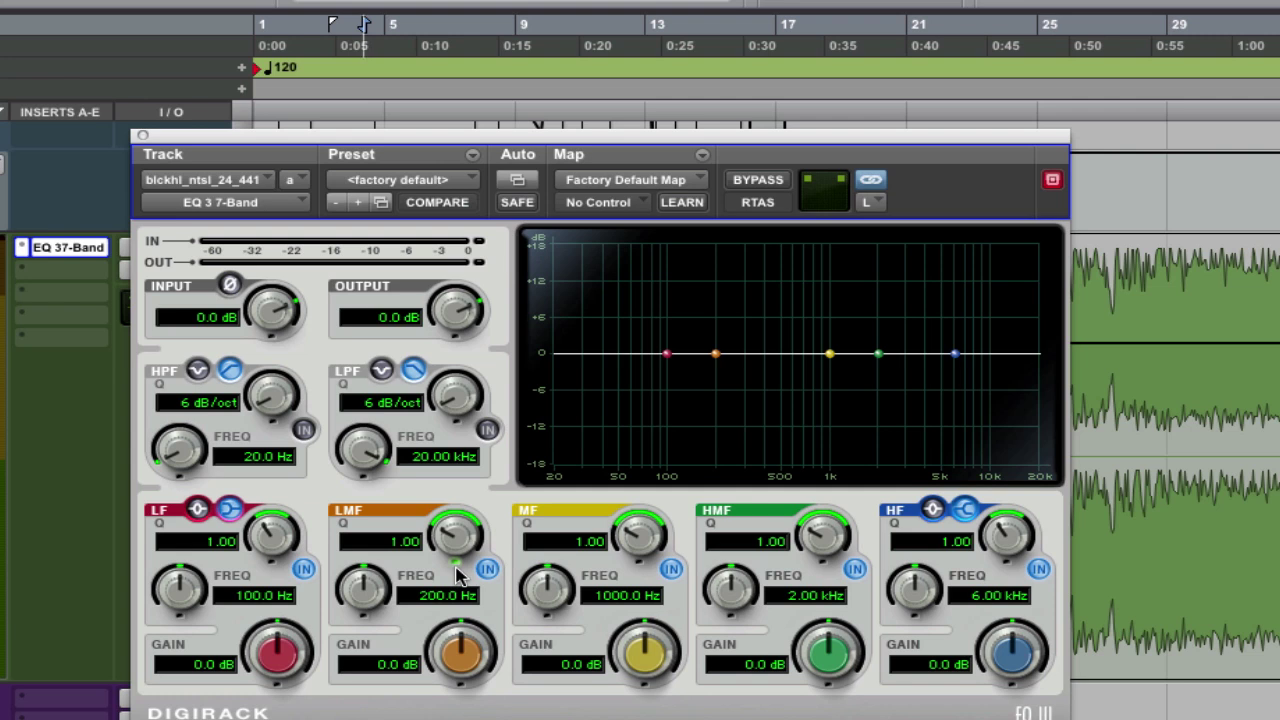
pyautogui.rightClick(458, 398)
pyautogui.click(474, 412)
pyautogui.rightClick(462, 402)
pyautogui.click(518, 413)
pyautogui.click(142, 135)
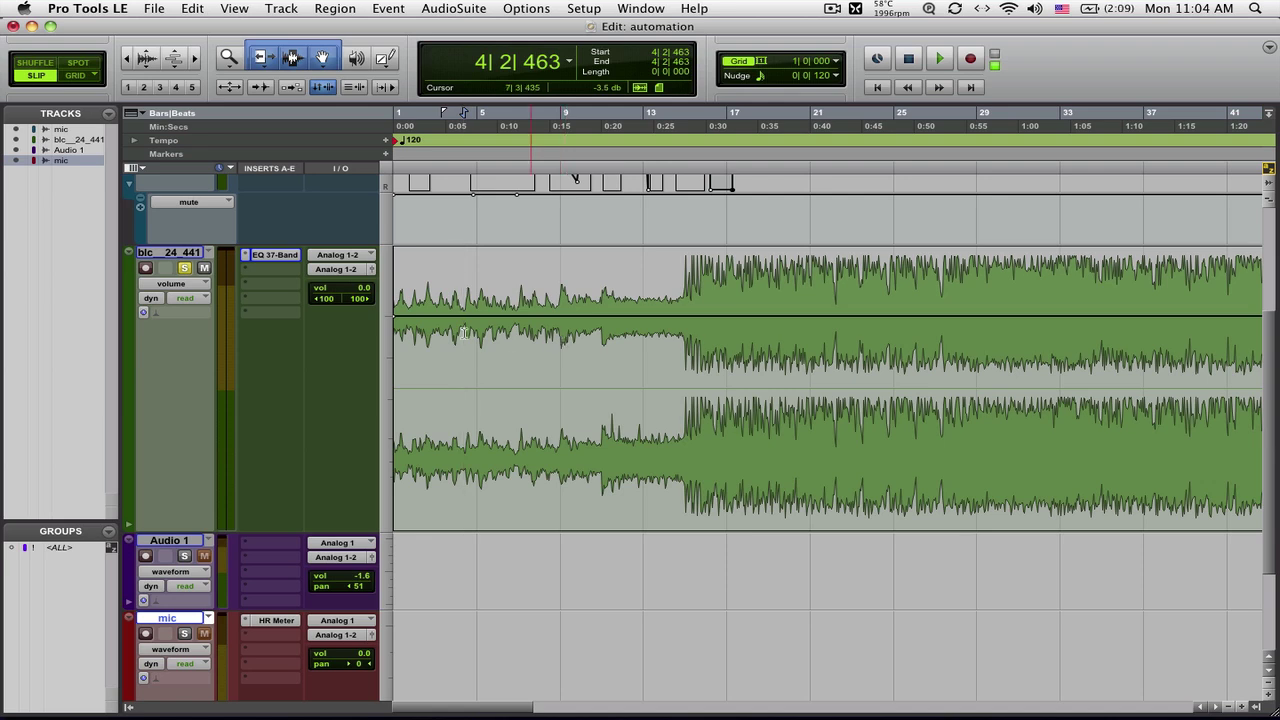
# Set track blc__24_441 to write automation mode, and show the Automation window moved slightly aside.
pyautogui.click(185, 298)
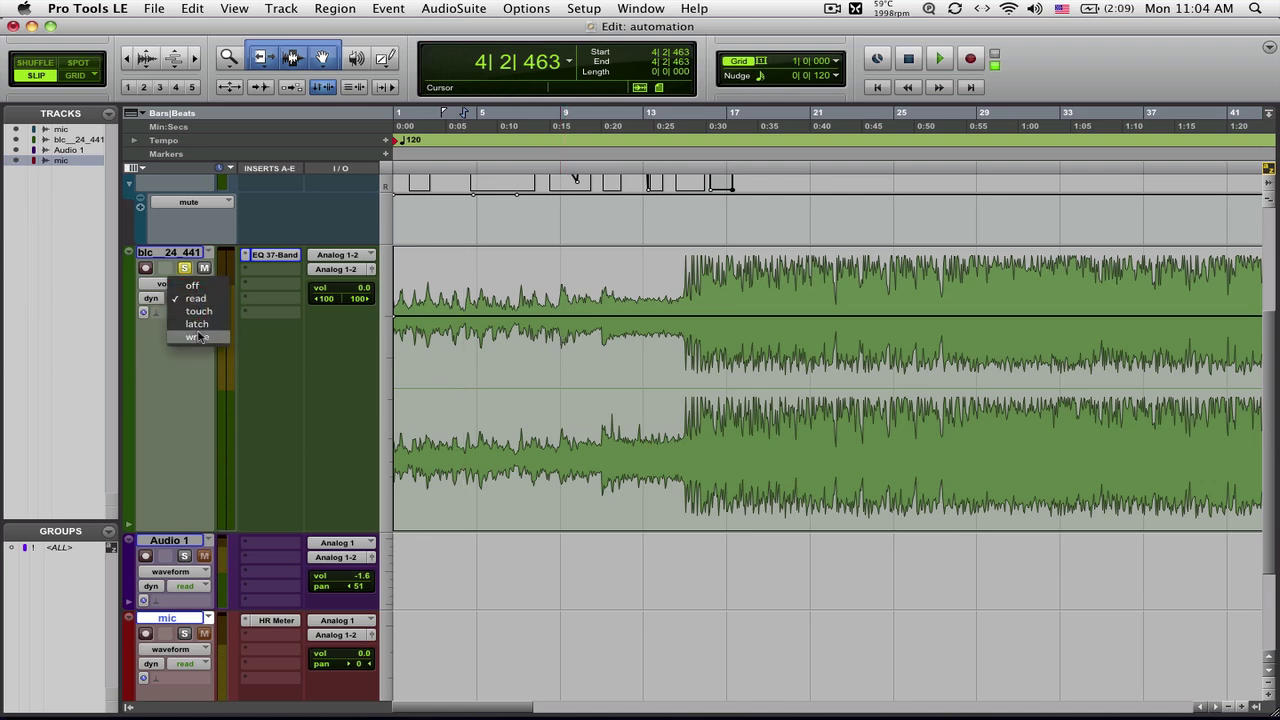
pyautogui.click(197, 336)
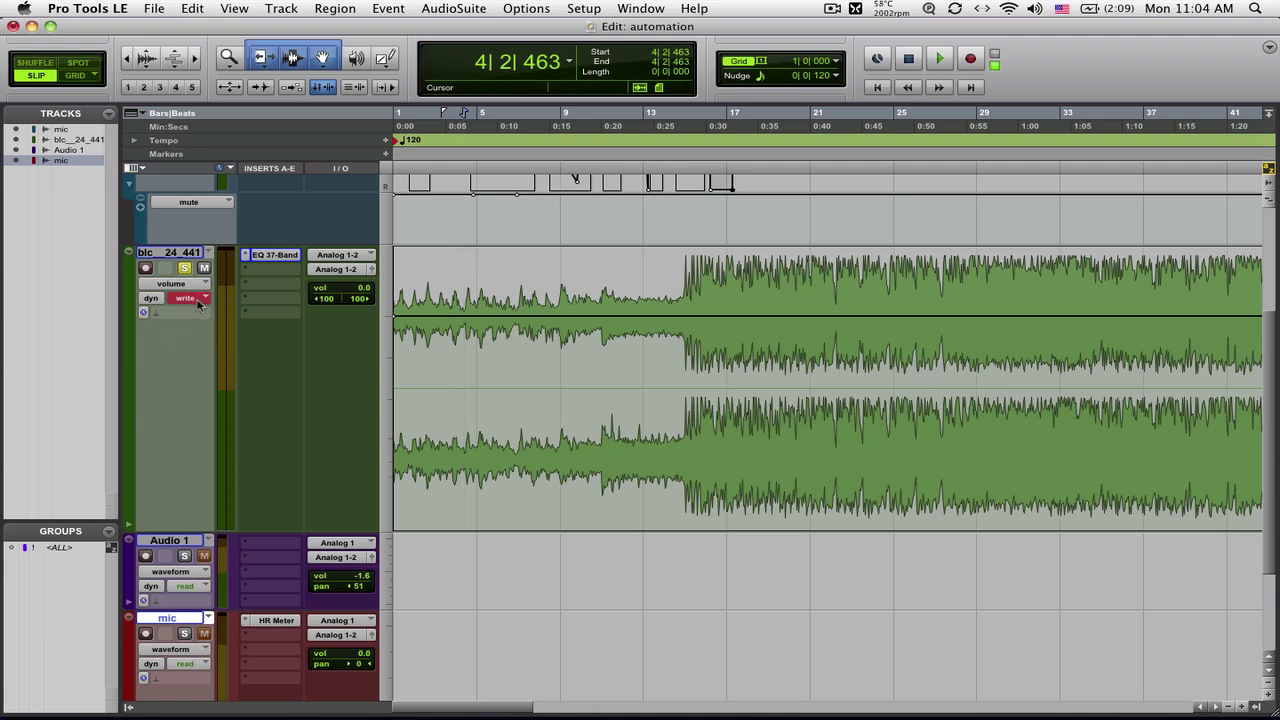
pyautogui.click(643, 8)
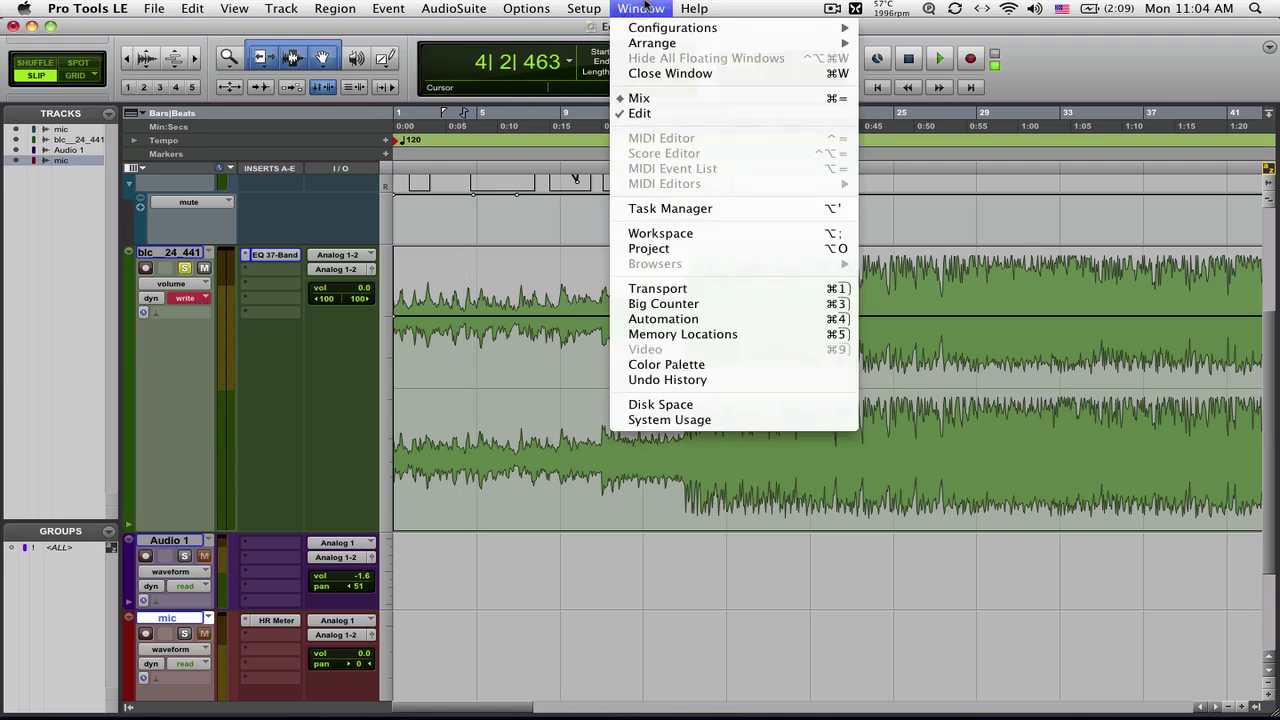
pyautogui.click(668, 319)
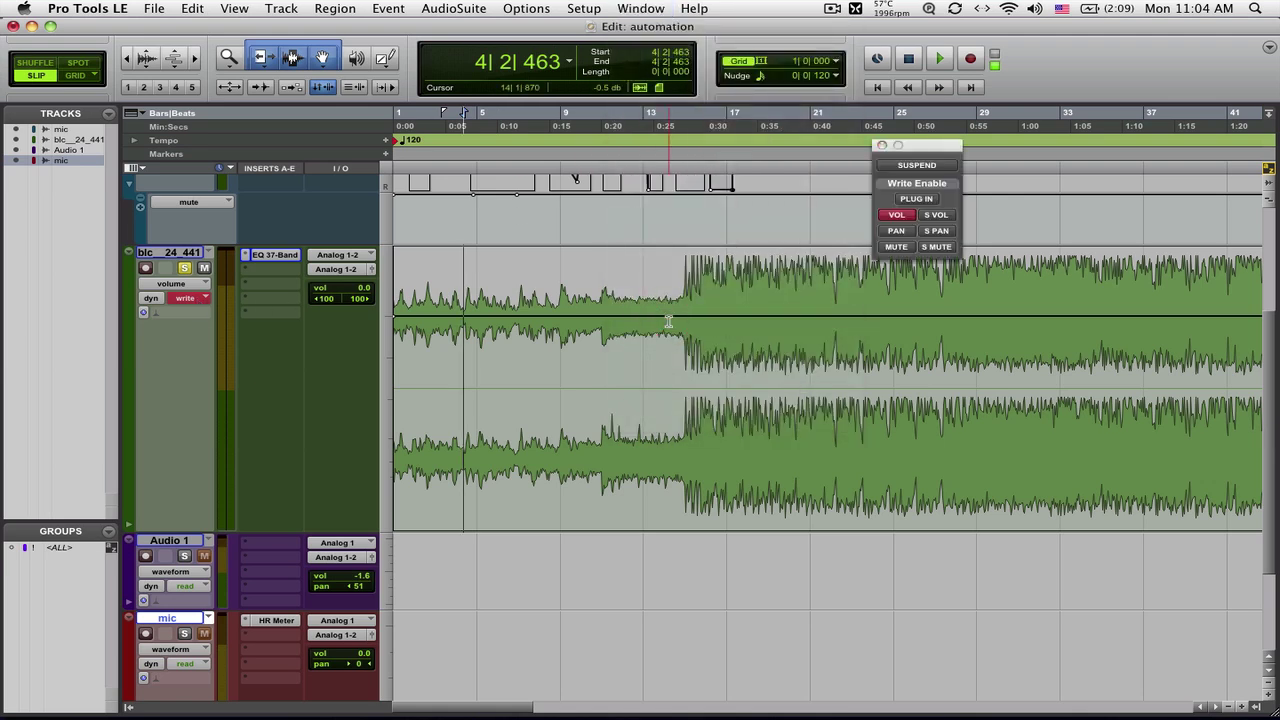
pyautogui.moveTo(915, 146); pyautogui.dragTo(829, 130)
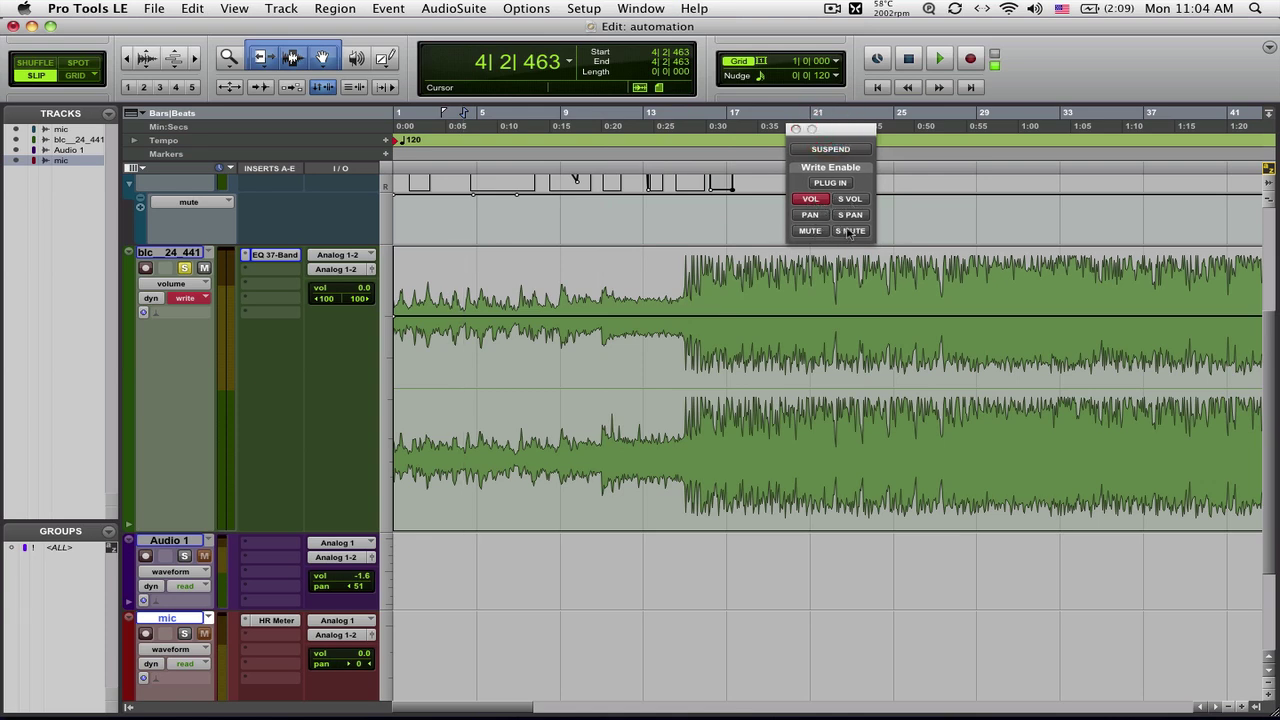
pyautogui.click(830, 134)
# Write dips and a slight boost in blc__24_441's volume automation during playback from 4|2|463 to about bar 12, and play the passage back.
pyautogui.press('space')
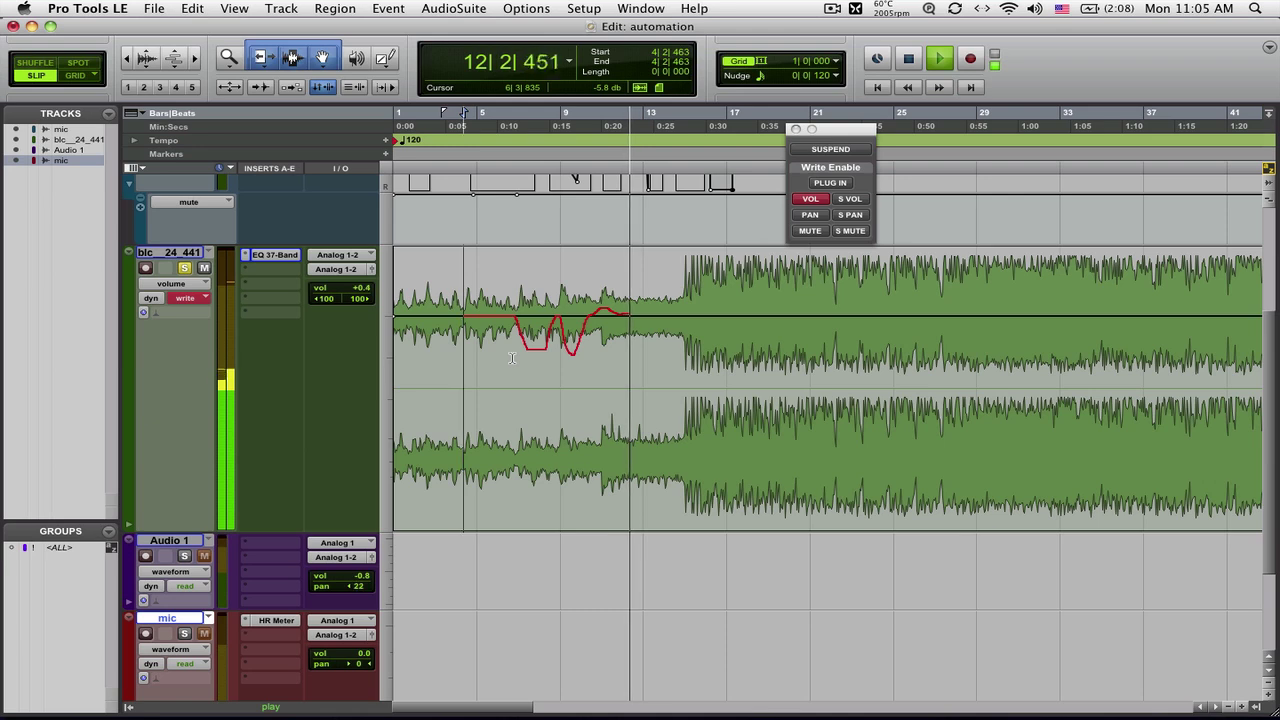
pyautogui.press('space')
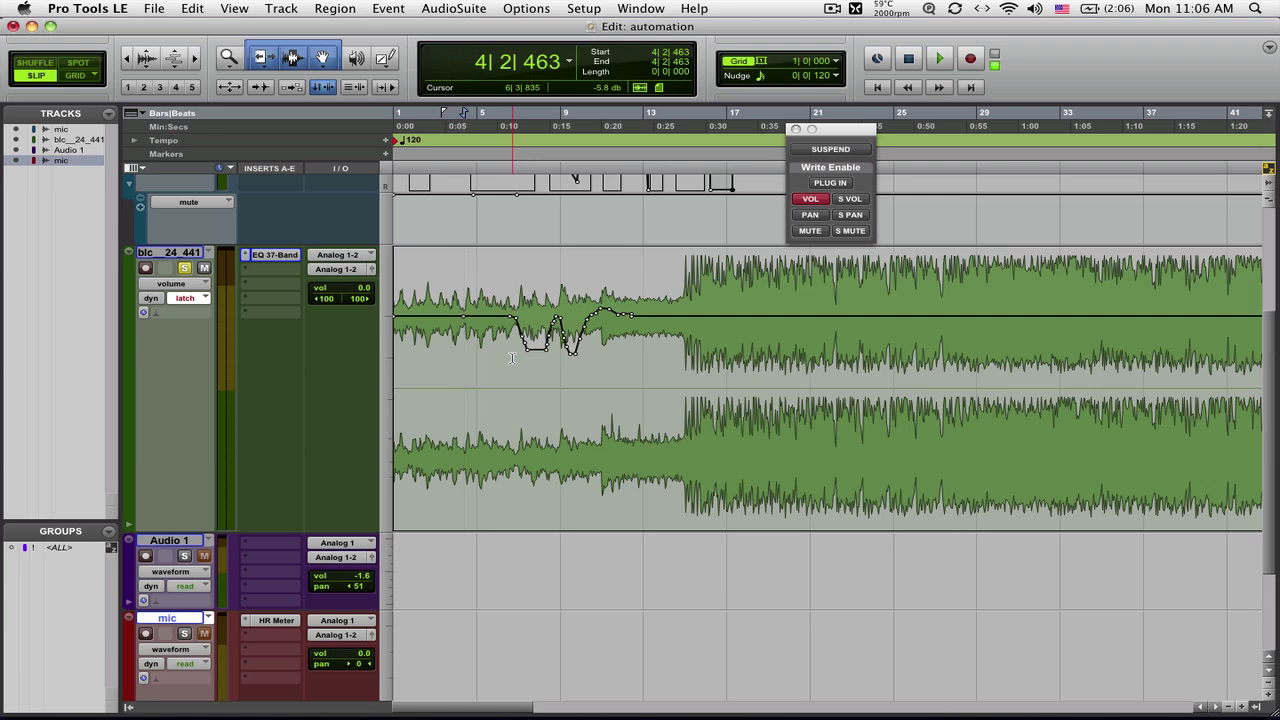
pyautogui.press('space')
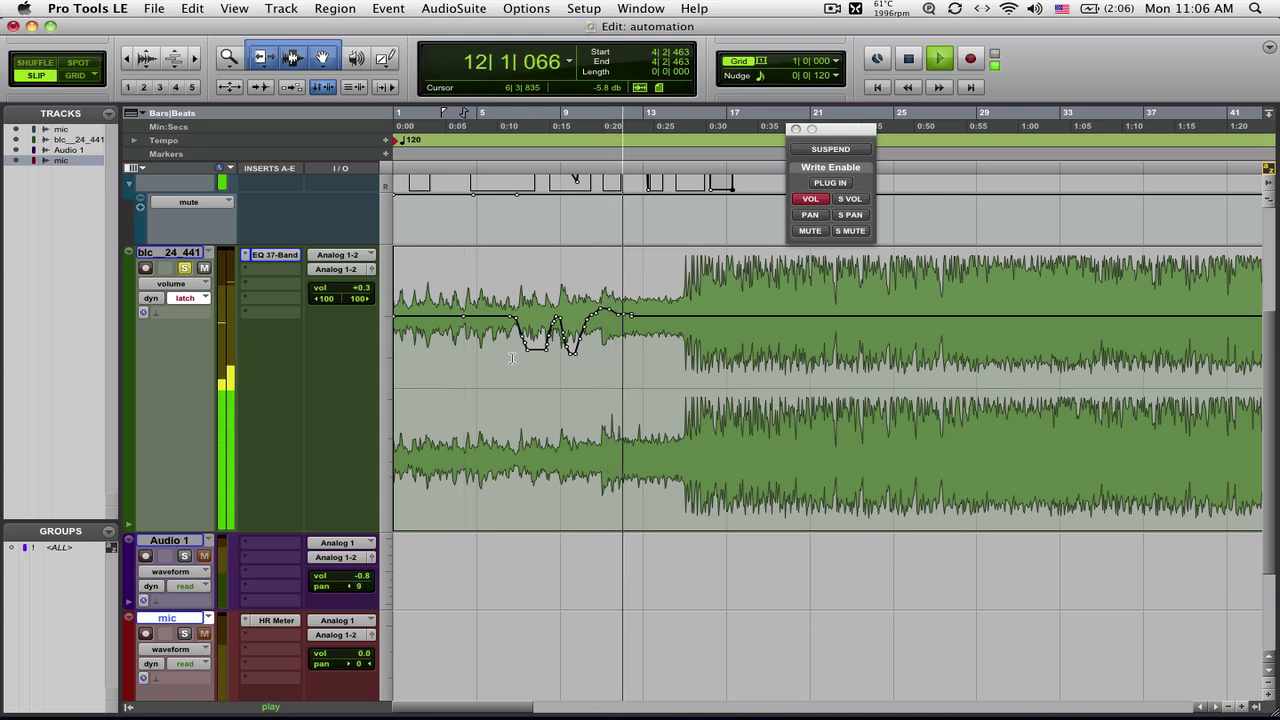
pyautogui.press('space')
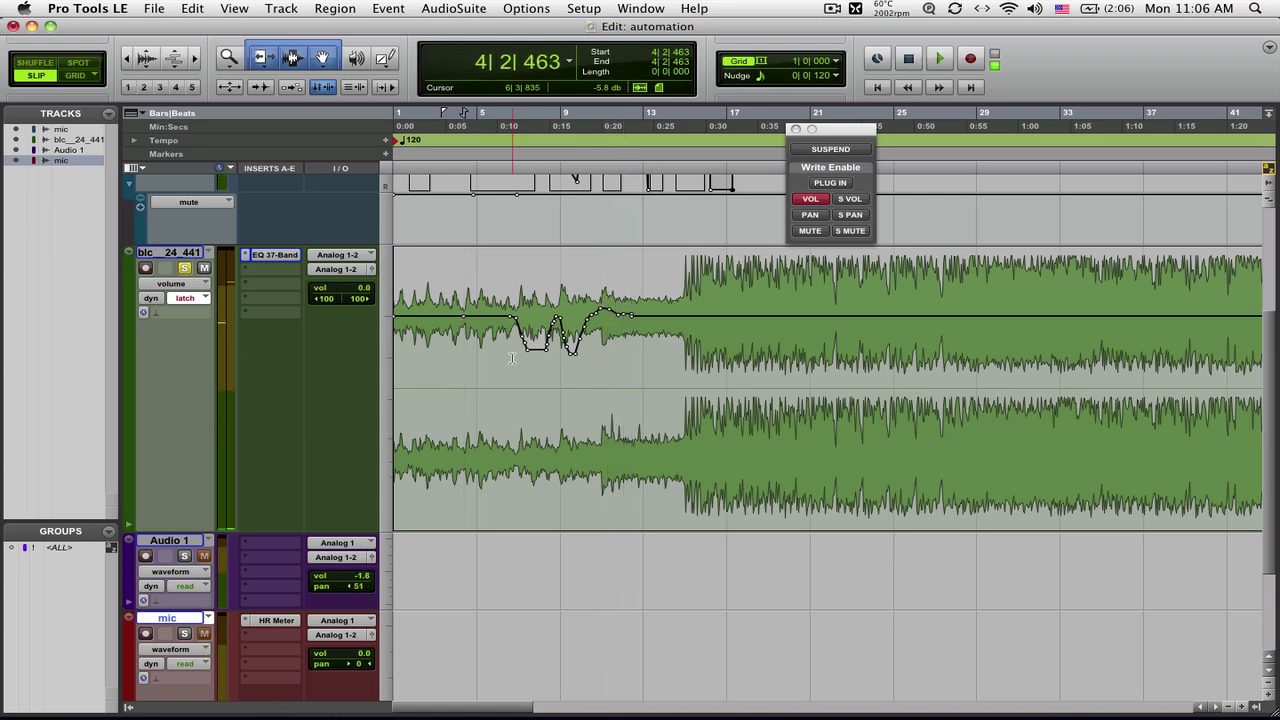